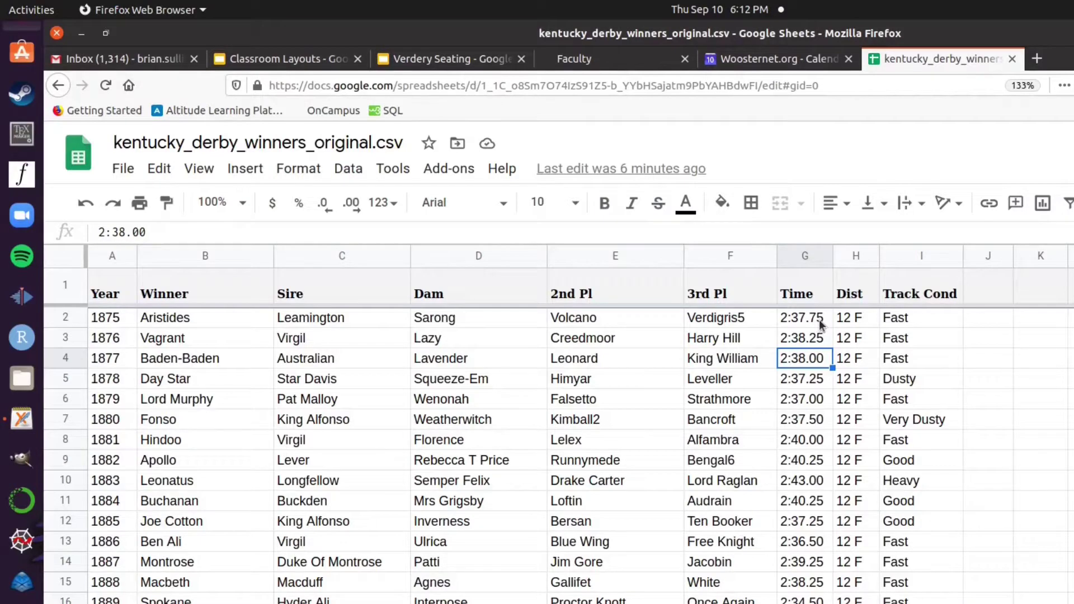
- Hide columns B through F, from Winner to 3rd Pl
{"action": "left_click", "coordinate": [208, 255]}
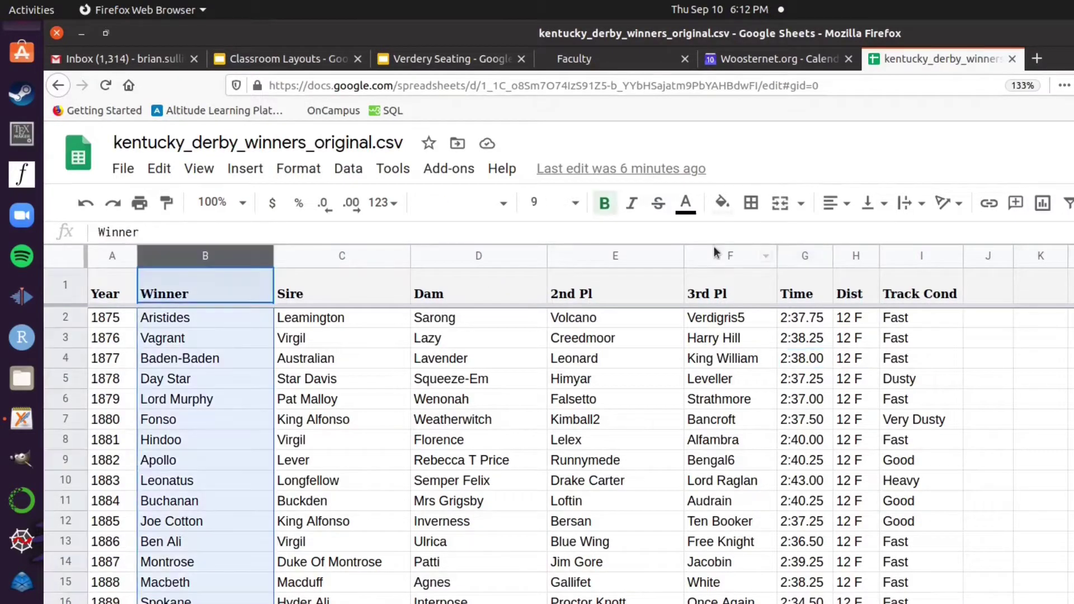
{"action": "left_click", "coordinate": [716, 253], "text": "shift"}
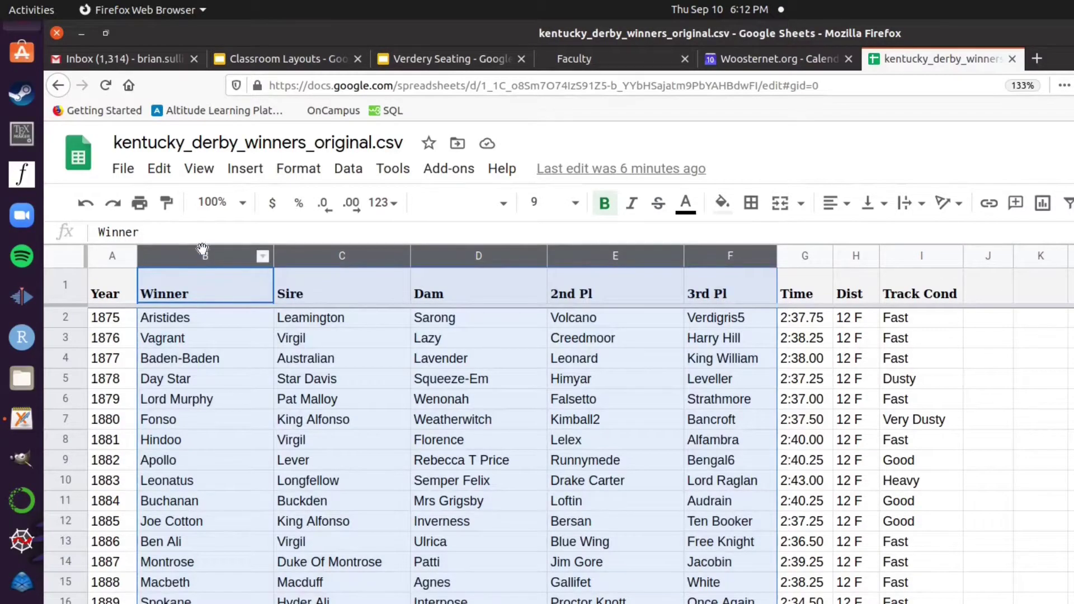
{"action": "key", "text": "Return"}
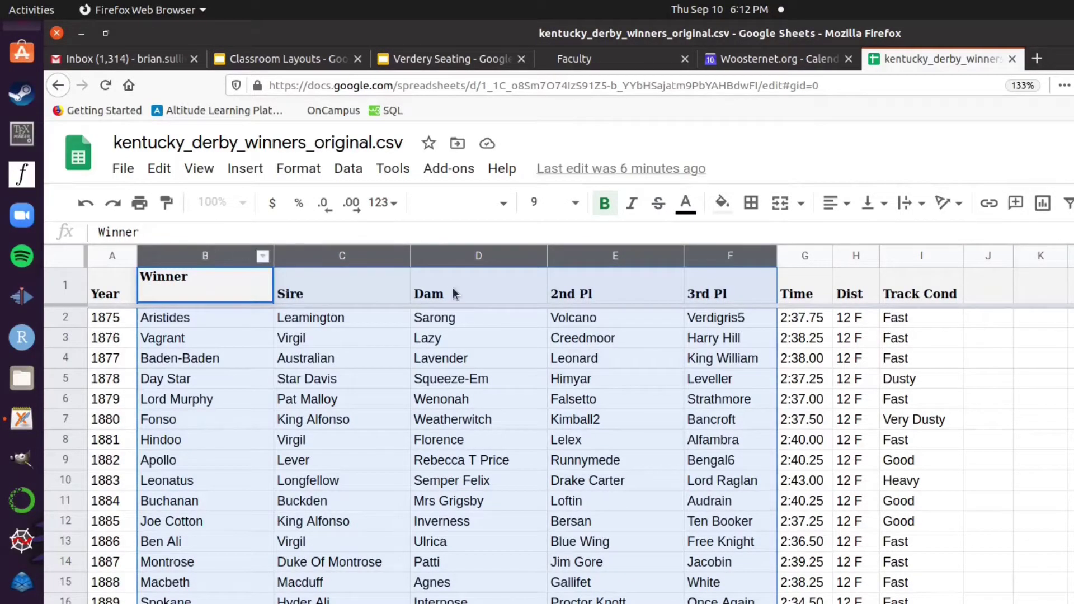
{"action": "key", "text": "Escape"}
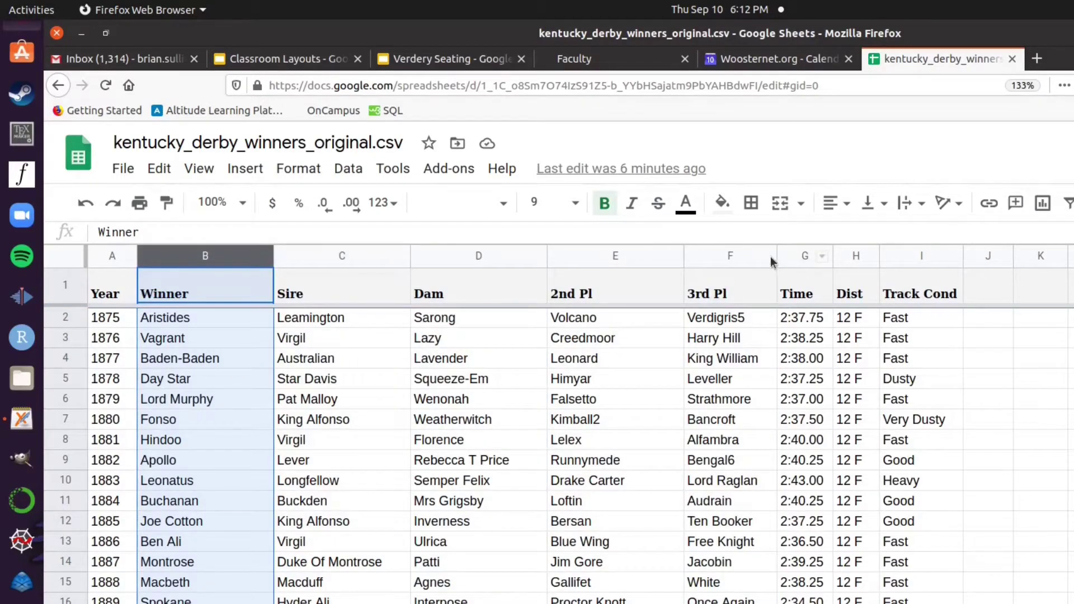
{"action": "left_click", "coordinate": [732, 256], "text": "shift"}
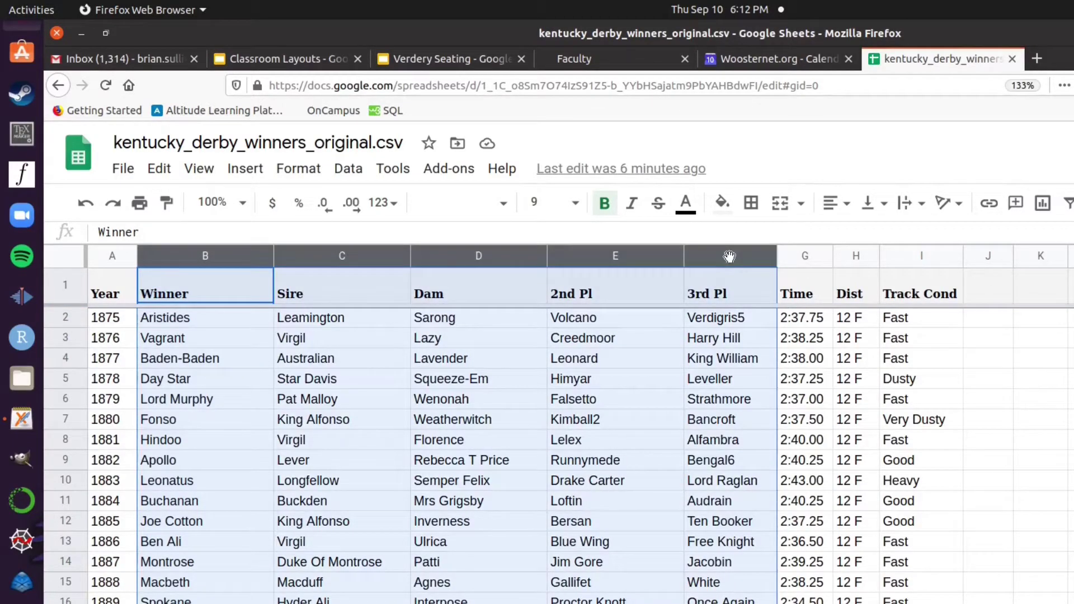
{"action": "right_click", "coordinate": [628, 256]}
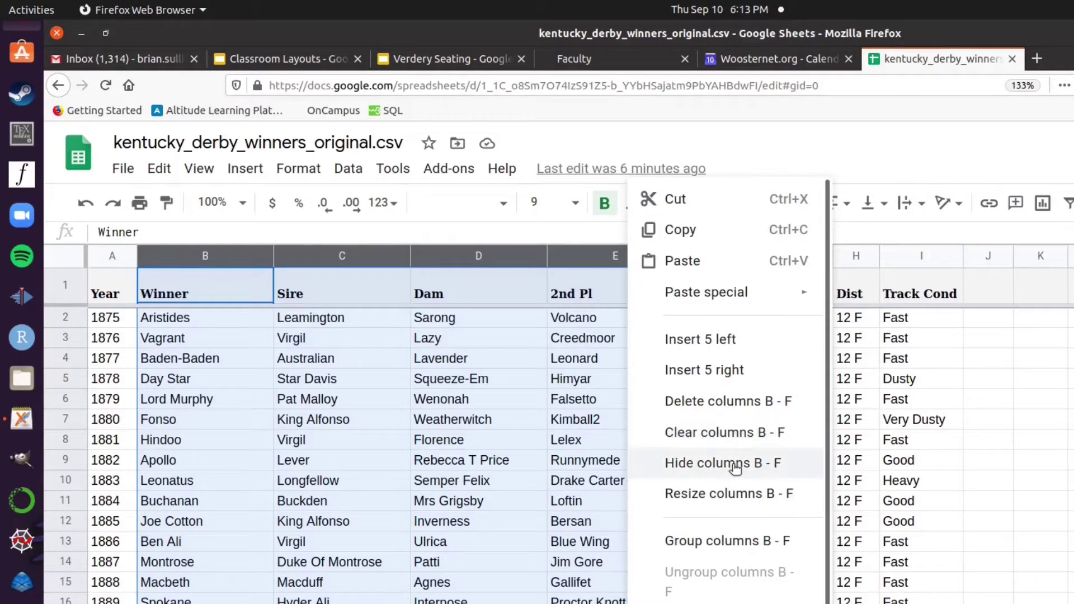
{"action": "left_click", "coordinate": [733, 465]}
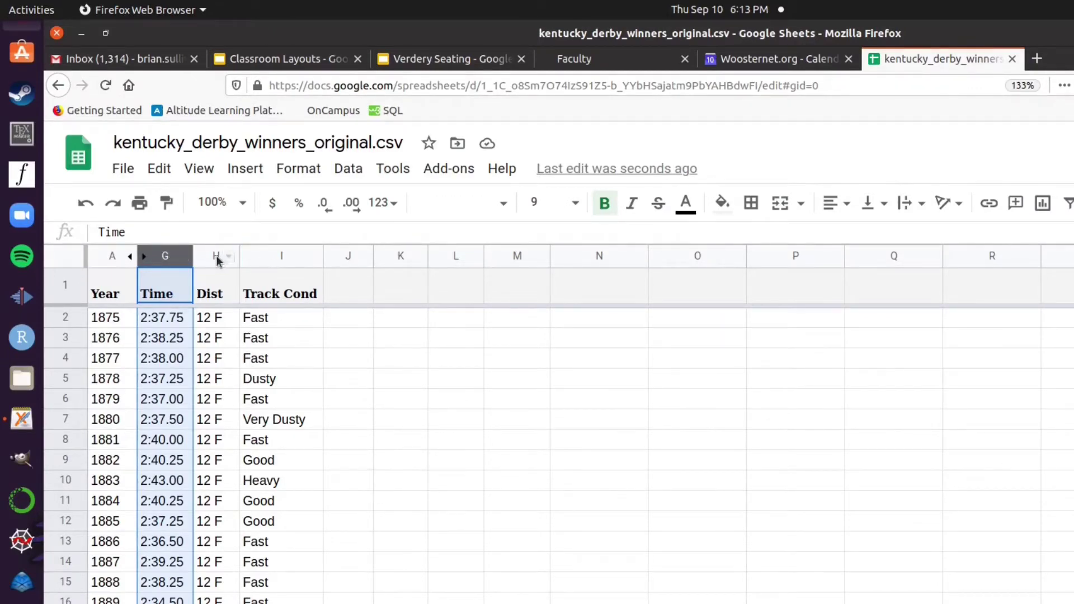
{"action": "left_click", "coordinate": [347, 289]}
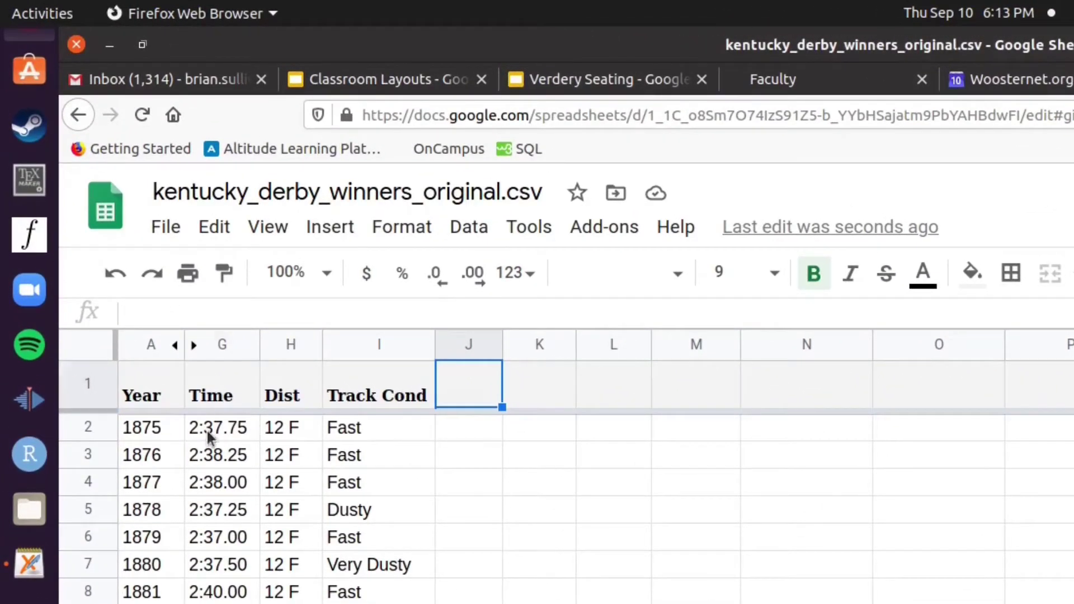
- Examine the contents of the first race's time in cell G2
{"action": "left_click", "coordinate": [205, 429]}
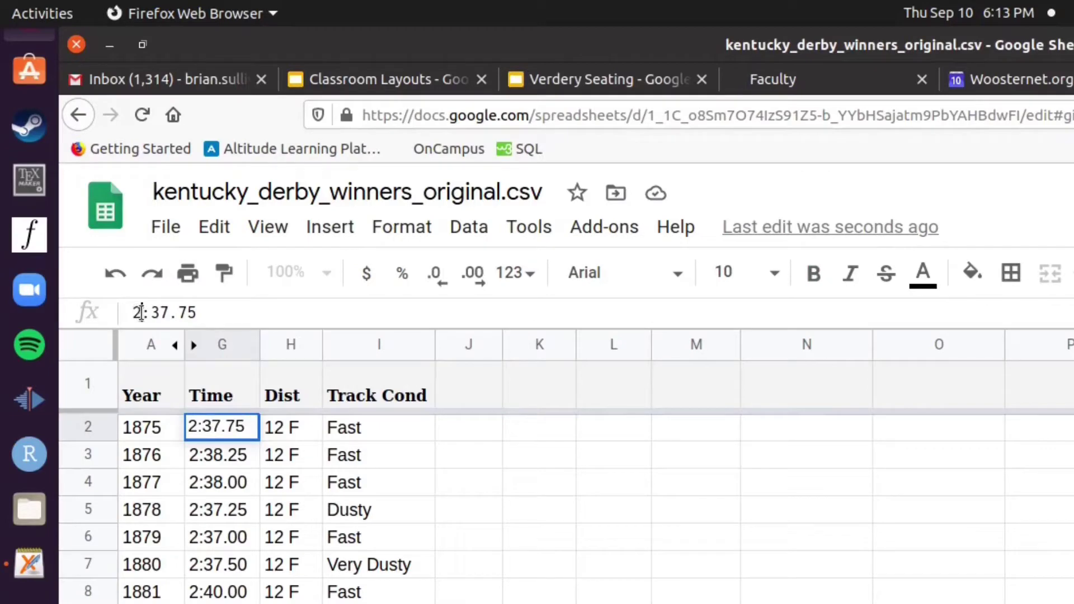
{"action": "left_click_drag", "start_coordinate": [143, 313], "coordinate": [205, 318]}
{"action": "left_click", "coordinate": [204, 315]}
- Start a SPLIT formula in cell J2 and review the function's argument help
{"action": "left_click", "coordinate": [465, 441]}
{"action": "double_click", "coordinate": [464, 434]}
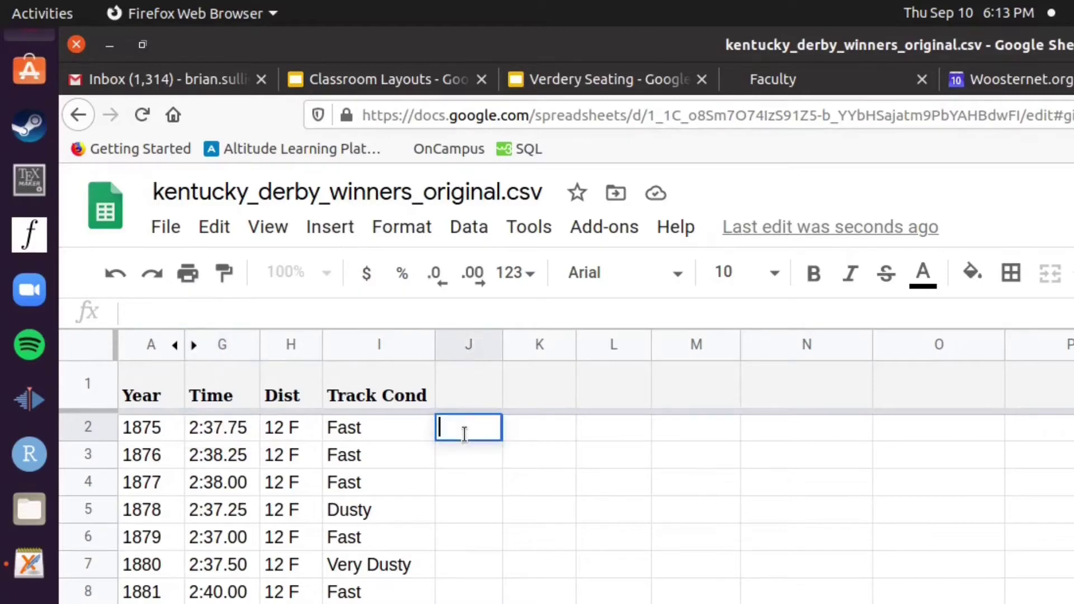
{"action": "type", "text": "=SPL"}
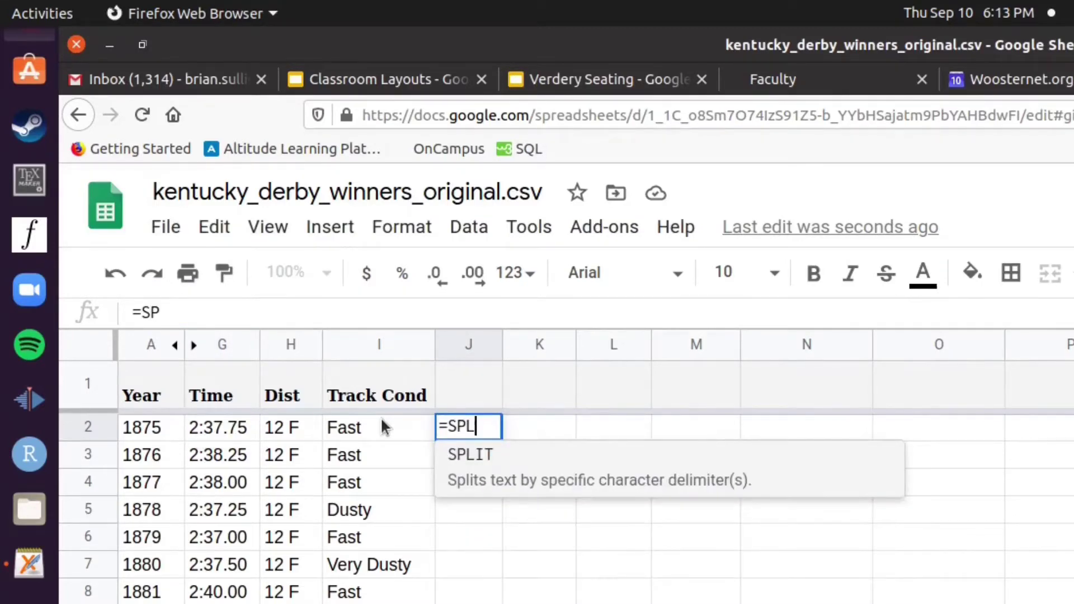
{"action": "key", "text": "Tab"}
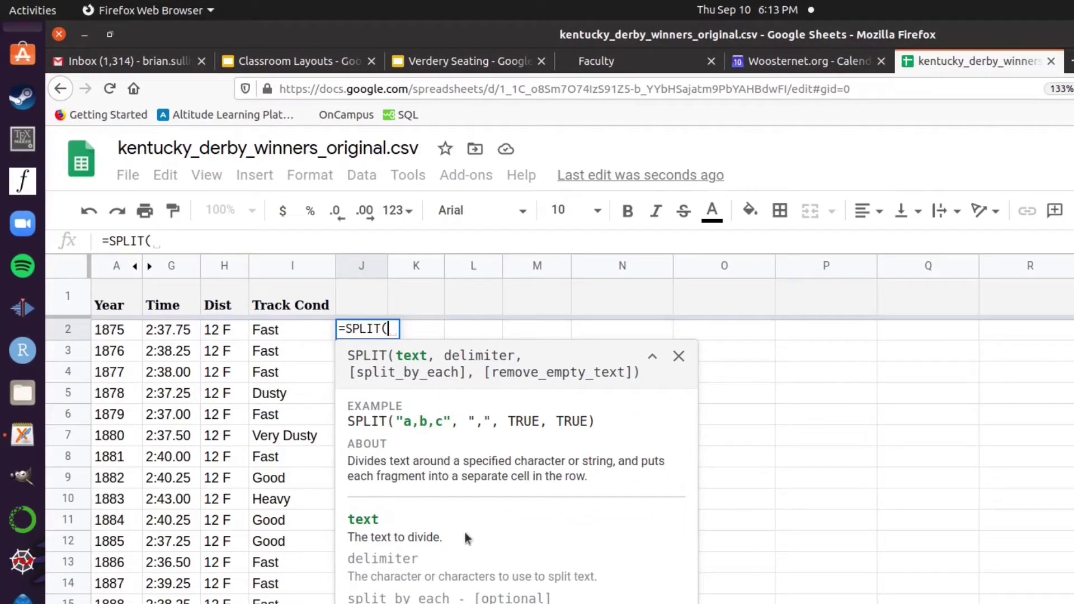
{"action": "left_click", "coordinate": [679, 357]}
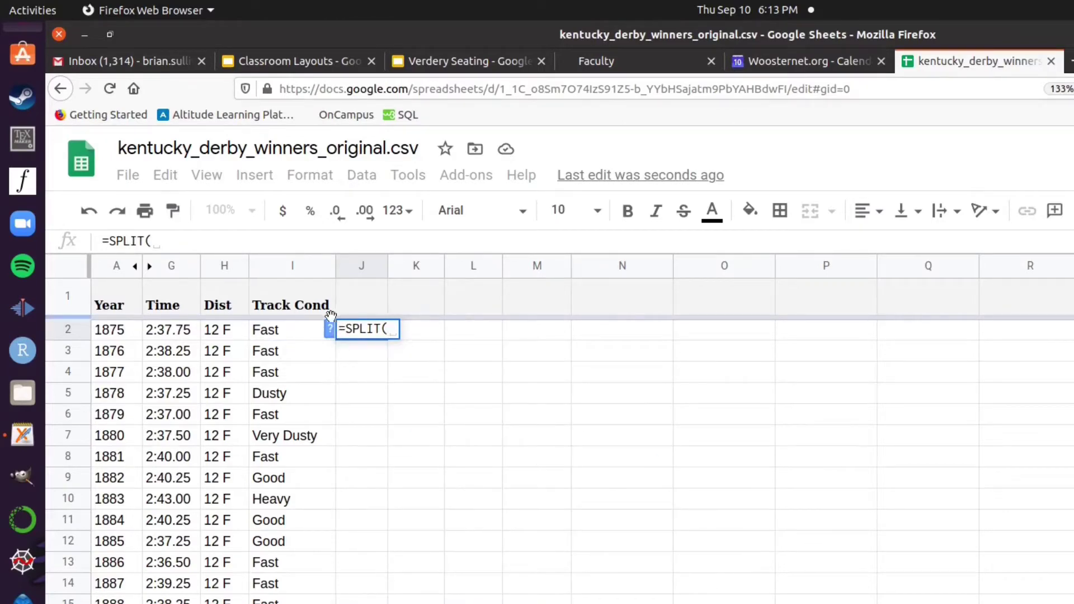
{"action": "left_click", "coordinate": [330, 330]}
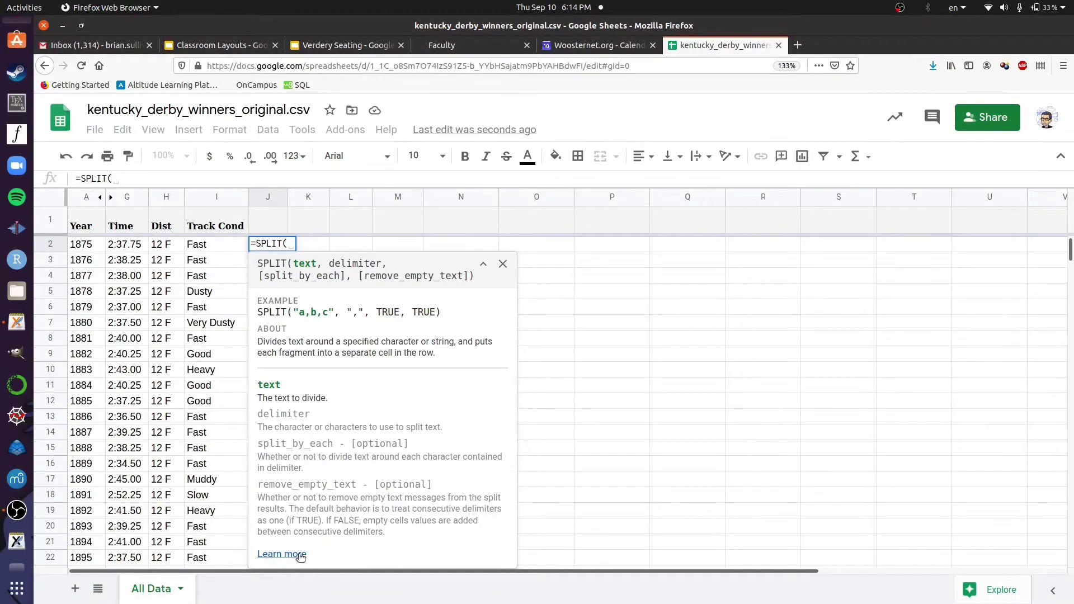
{"action": "left_click", "coordinate": [502, 265]}
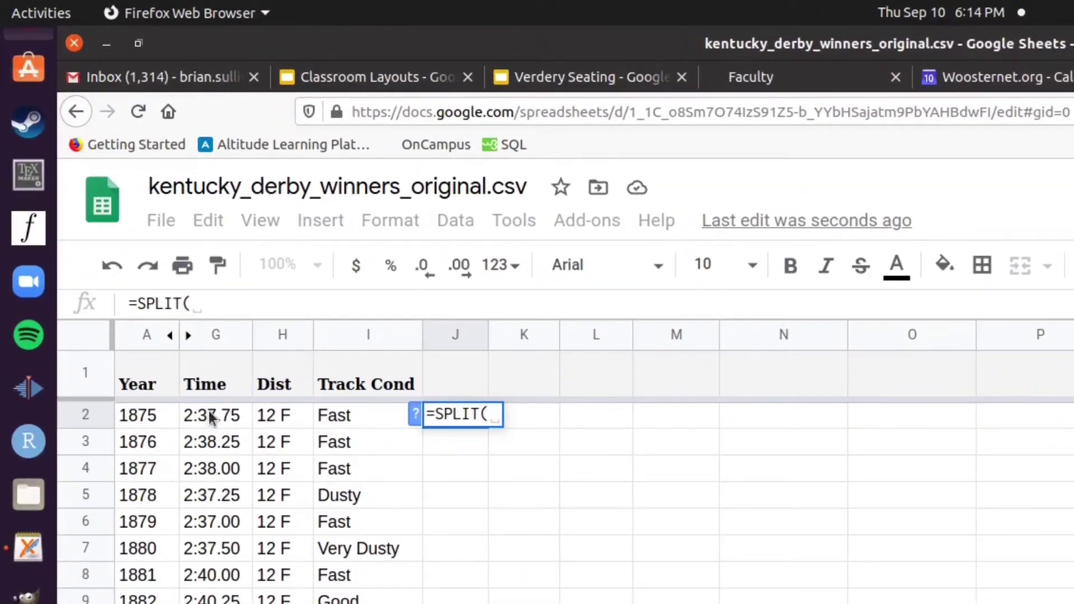
- Complete the J2 formula as =SPLIT(G2,":") to separate the time's minutes and seconds
{"action": "left_click", "coordinate": [212, 418]}
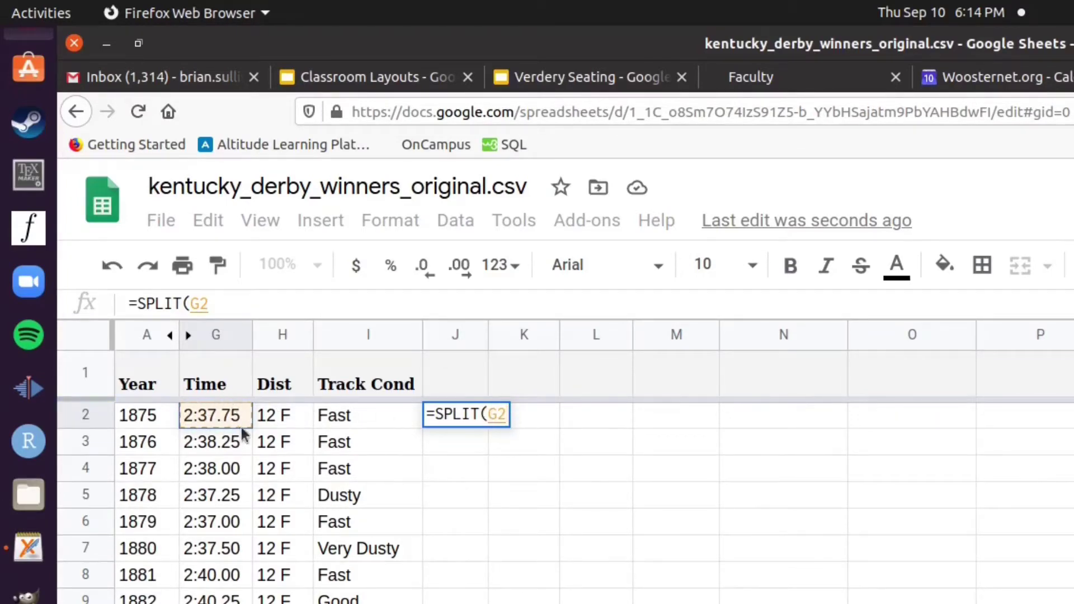
{"action": "type", "text": ","}
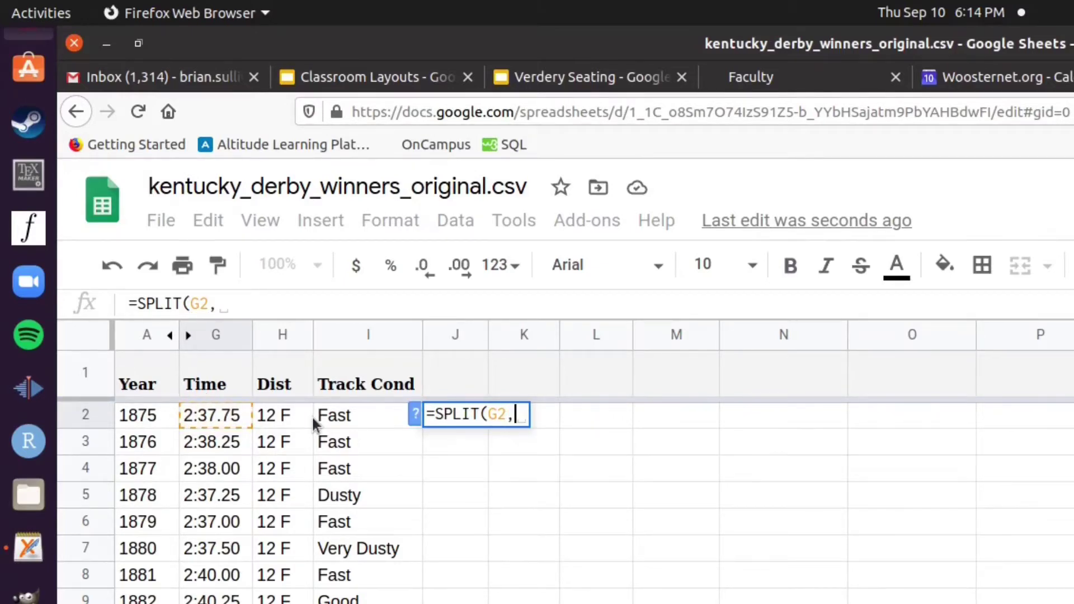
{"action": "type", "text": "\""}
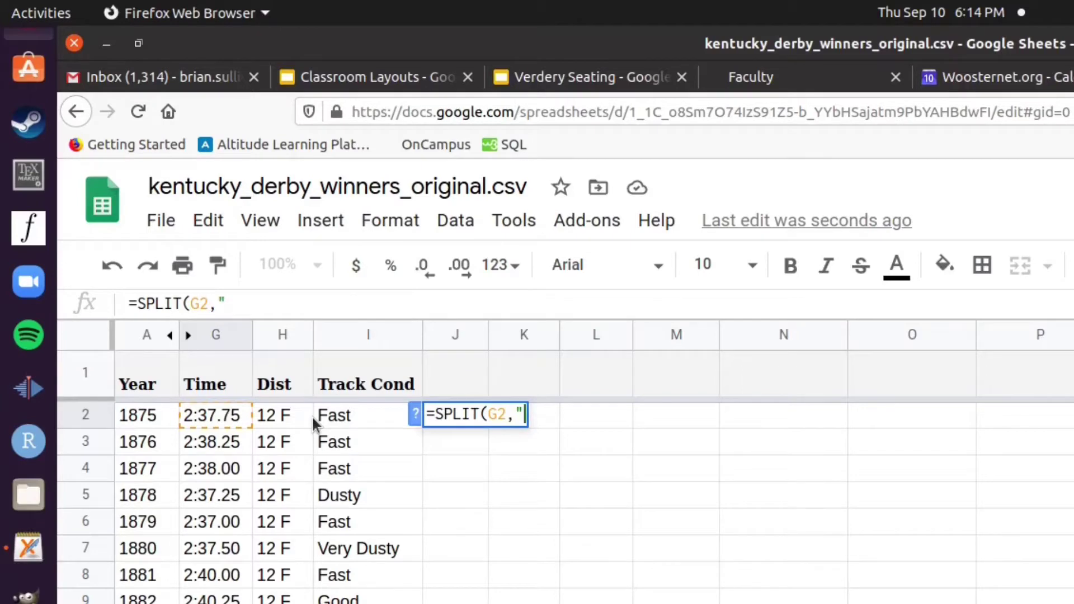
{"action": "type", "text": ":\""}
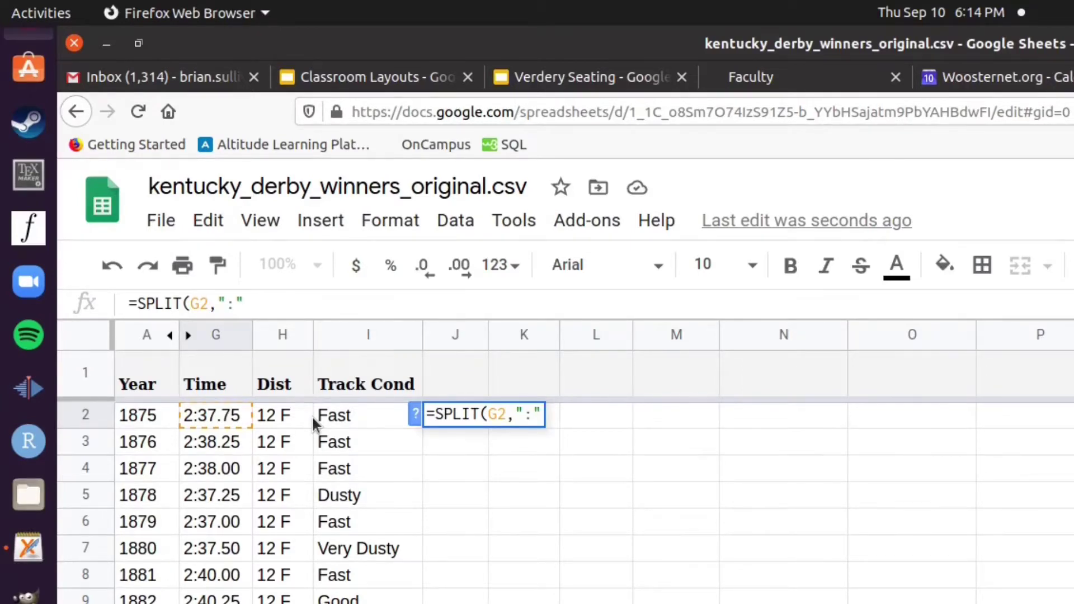
{"action": "type", "text": ")"}
{"action": "key", "text": "Return"}
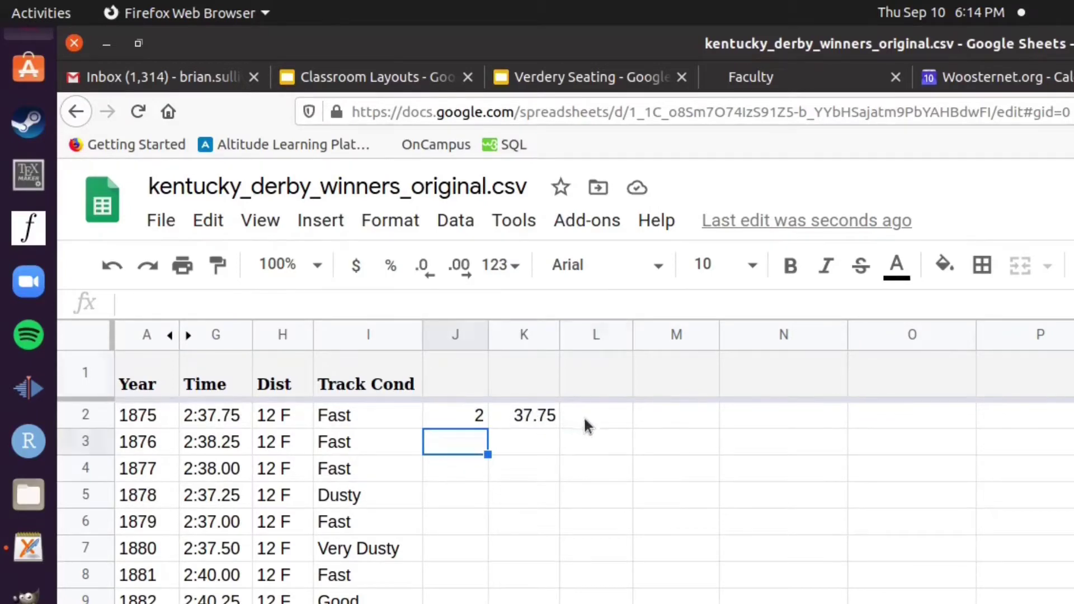
- Enter the header Seconds in cell L1
{"action": "double_click", "coordinate": [584, 369]}
{"action": "type", "text": "S"}
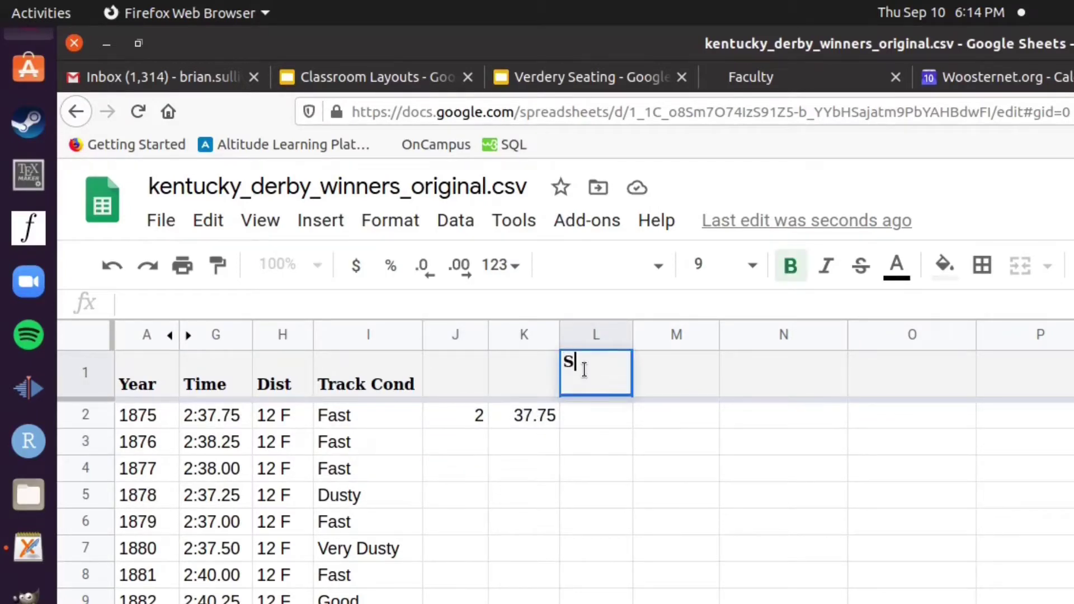
{"action": "type", "text": "econds"}
{"action": "key", "text": "Return"}
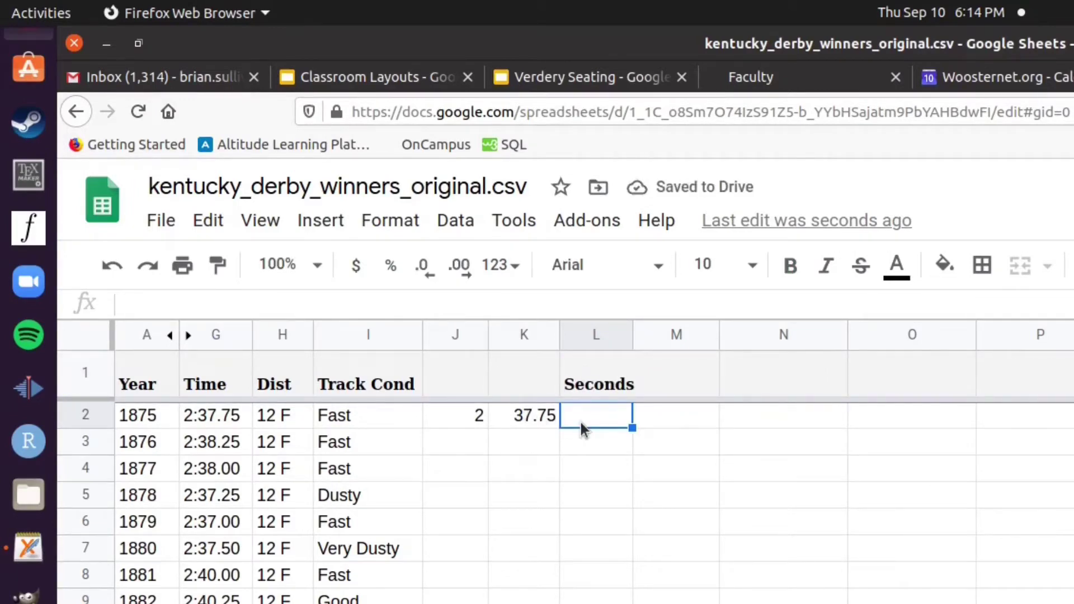
- Enter the formula =J2*60+K2 in cell L2 to convert the first race's time to total seconds
{"action": "type", "text": "="}
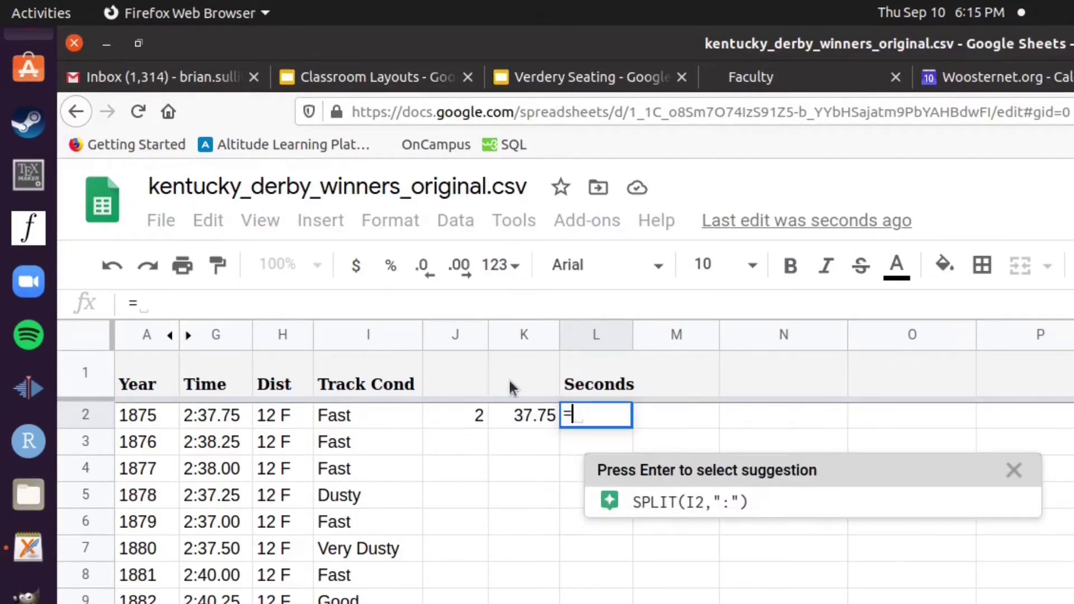
{"action": "left_click", "coordinate": [444, 415]}
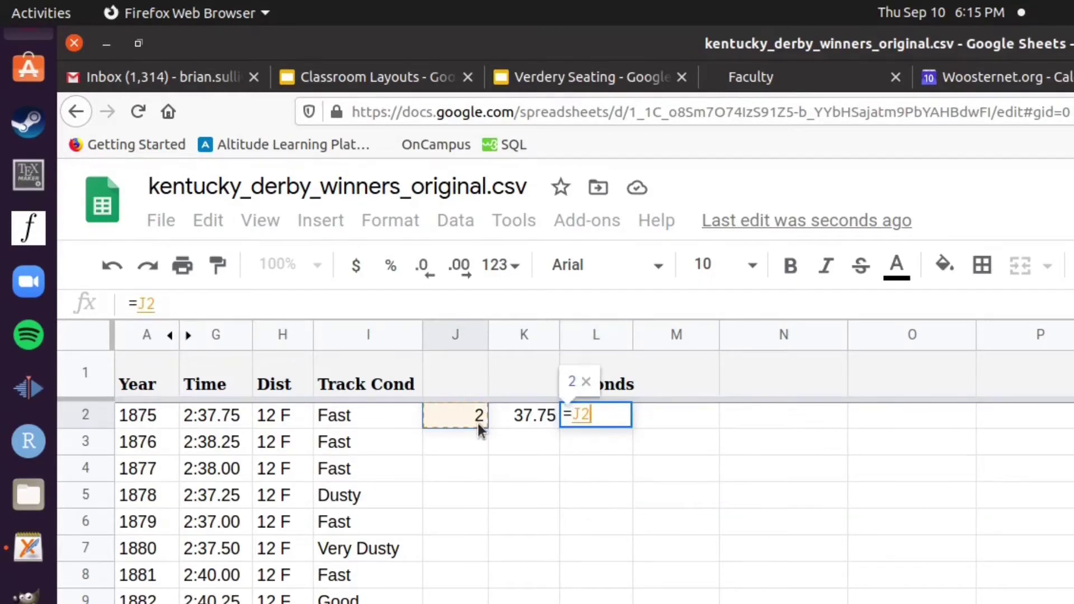
{"action": "key", "text": "BackSpace"}
{"action": "key", "text": "BackSpace"}
{"action": "type", "text": "J2"}
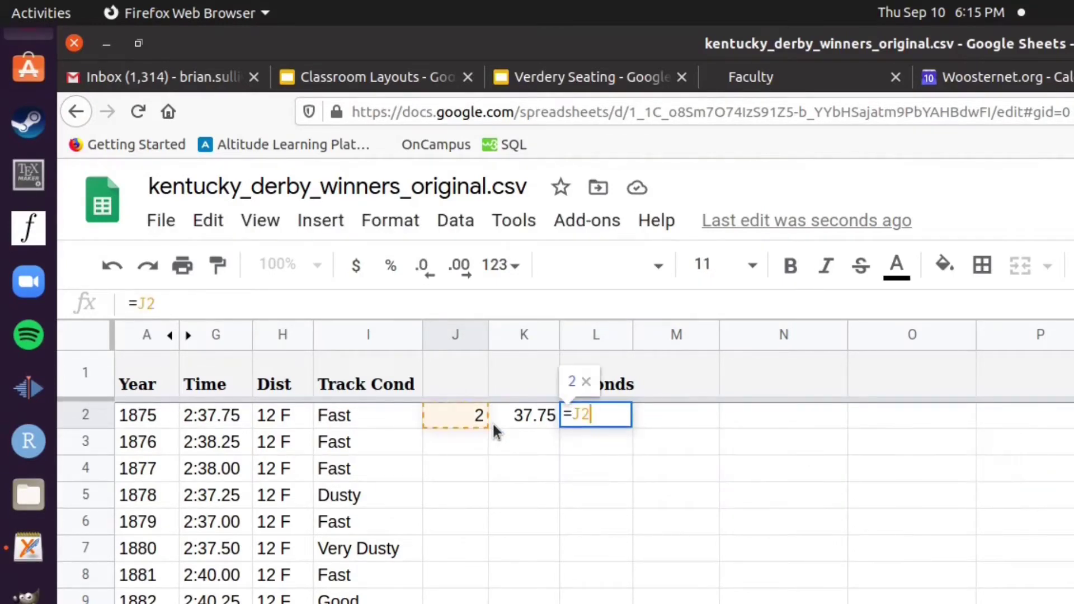
{"action": "key", "text": "BackSpace"}
{"action": "key", "text": "BackSpace"}
{"action": "left_click", "coordinate": [455, 416]}
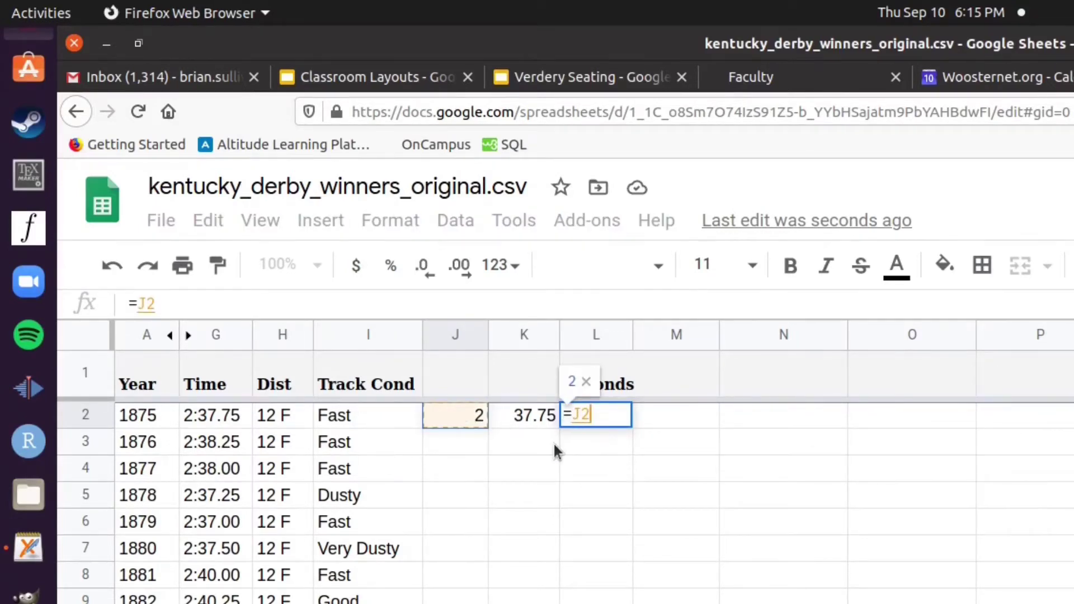
{"action": "type", "text": "*"}
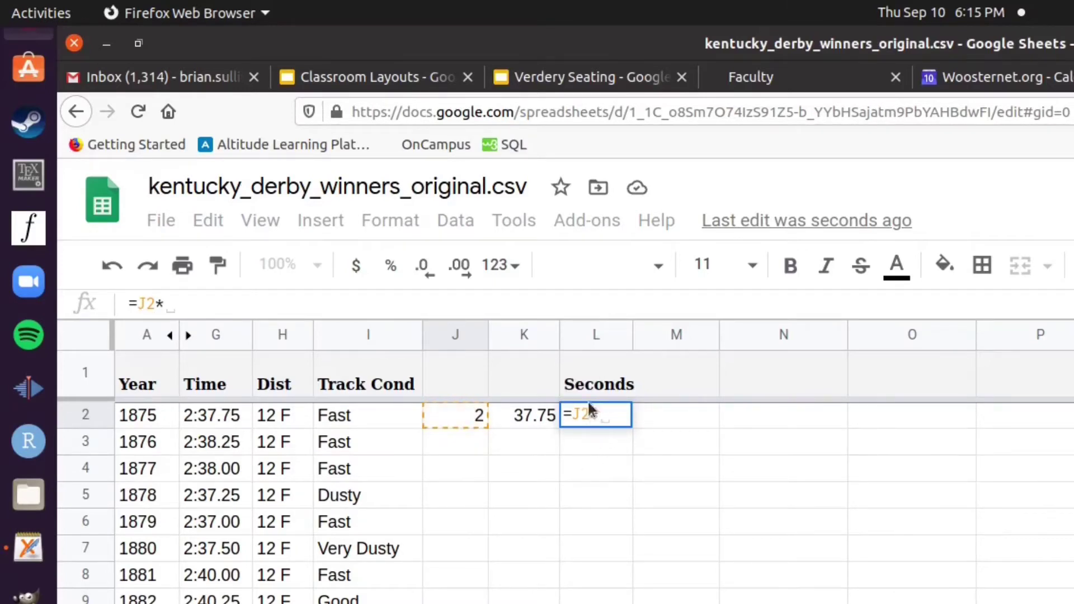
{"action": "type", "text": "60"}
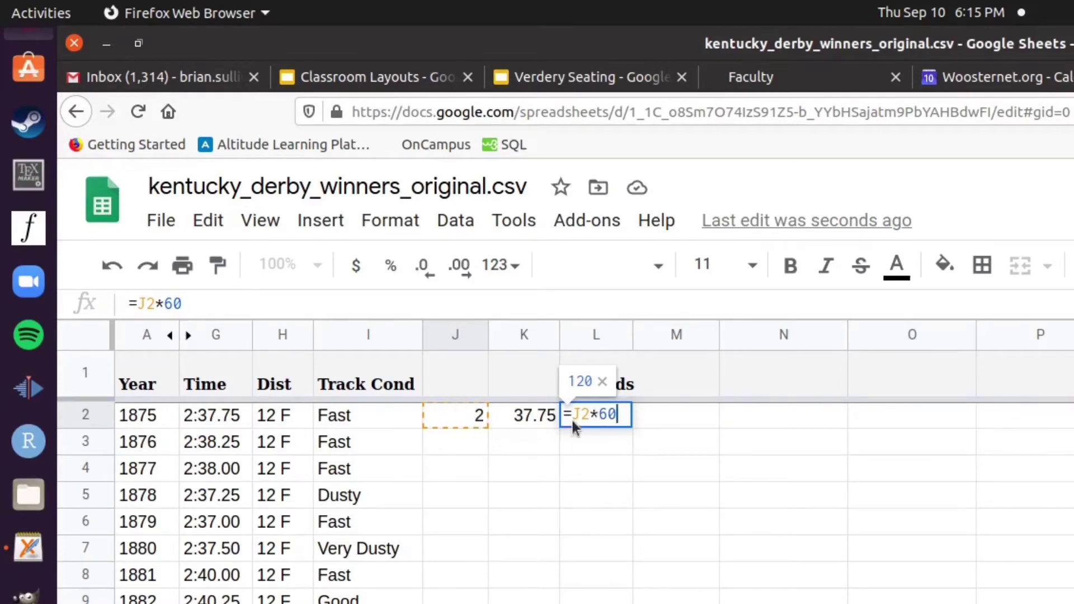
{"action": "type", "text": "+"}
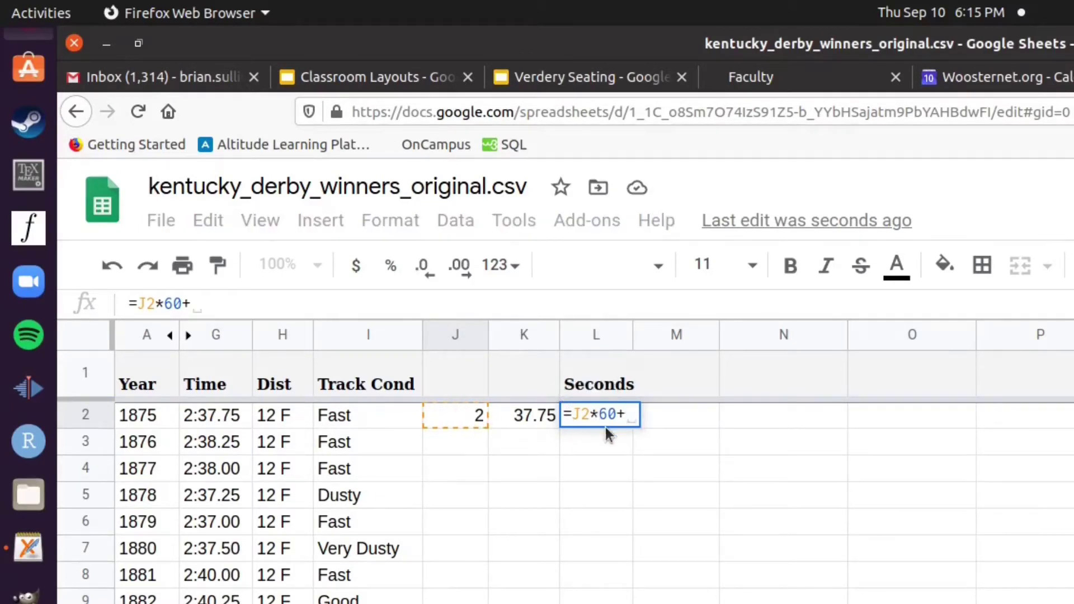
{"action": "left_click", "coordinate": [542, 424]}
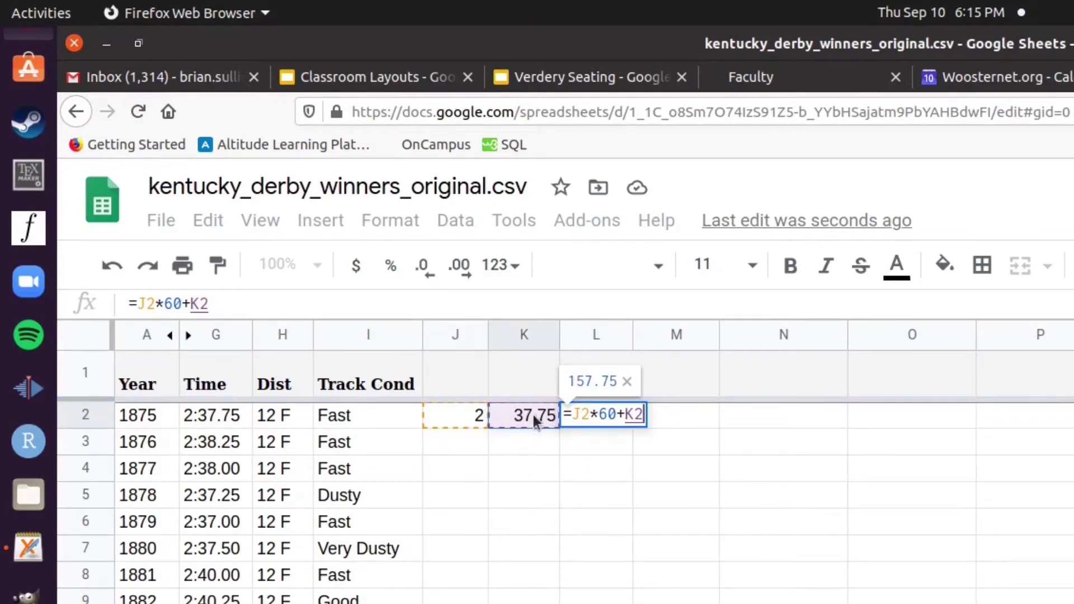
{"action": "key", "text": "Return"}
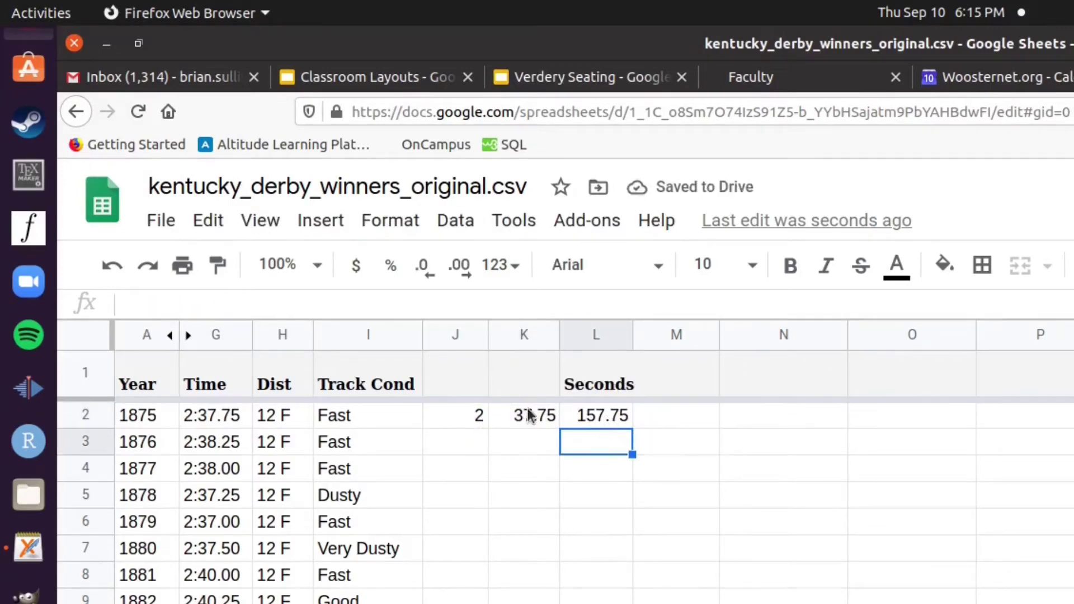
- Fill the formulas in J2:L2 down through row 146, the 2019 race
{"action": "left_click", "coordinate": [453, 422]}
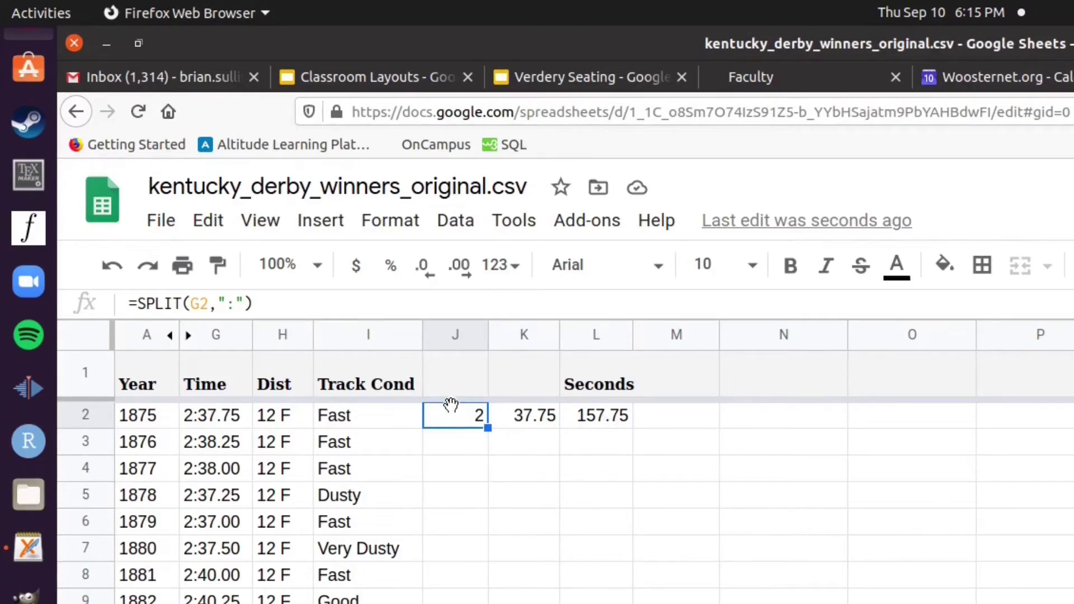
{"action": "left_click", "coordinate": [604, 419], "text": "shift"}
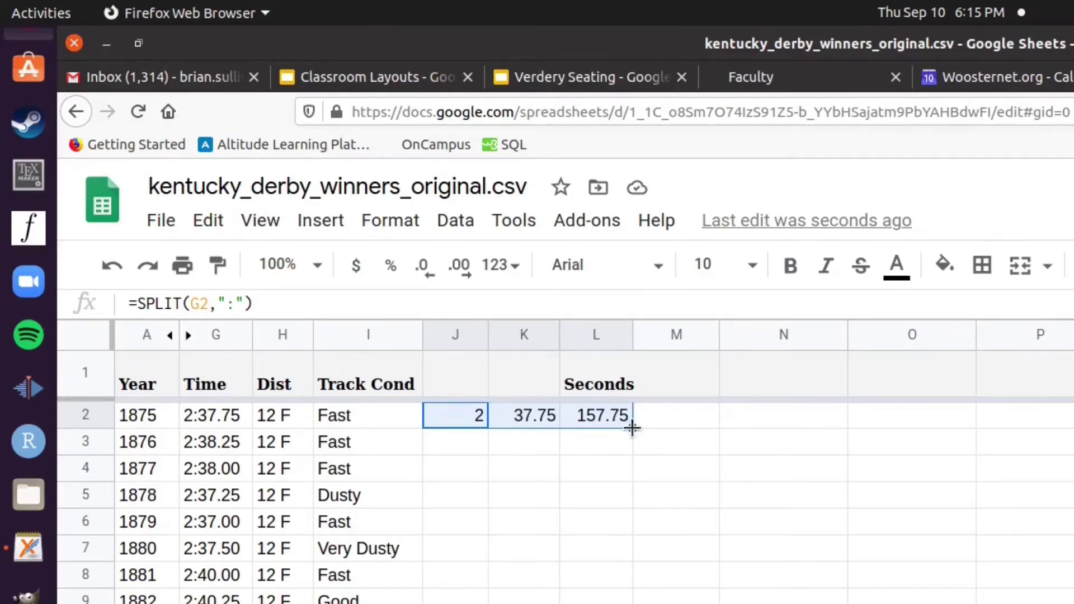
{"action": "left_click_drag", "start_coordinate": [632, 429], "coordinate": [629, 603]}
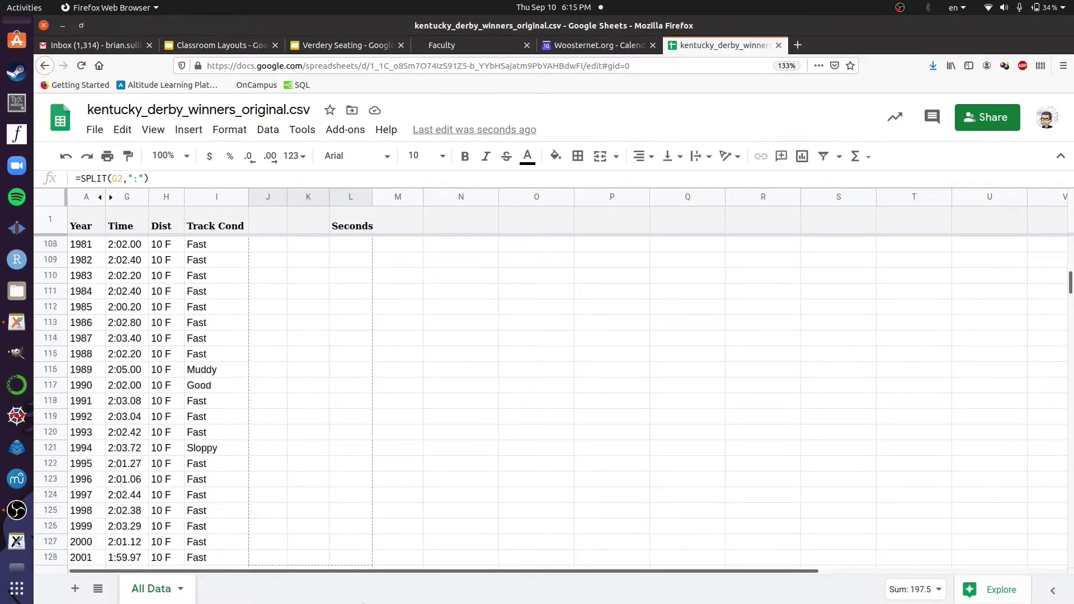
{"action": "left_click_drag", "start_coordinate": [363, 603], "coordinate": [364, 343]}
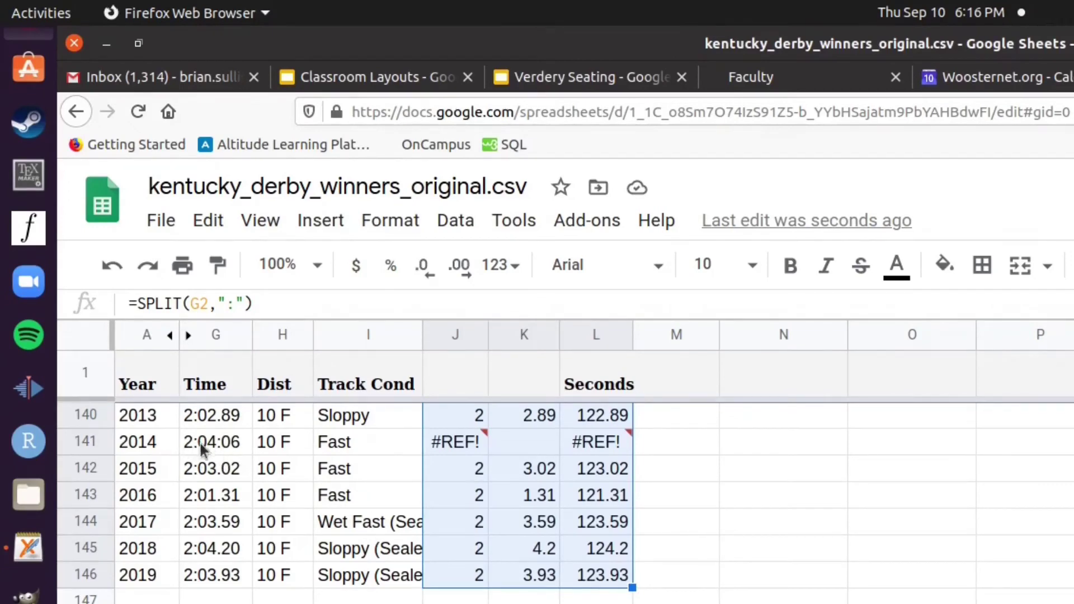
- Check the formula errors in row 141 and correct the 2014 race time in cell G141 to 2:04.06
{"action": "mouse_move", "coordinate": [479, 430]}
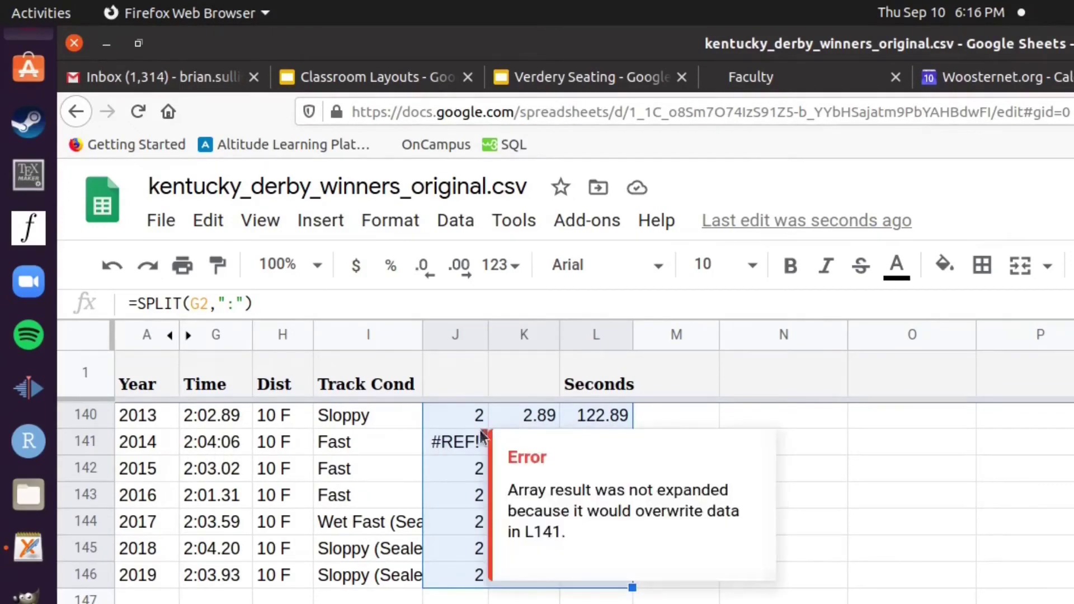
{"action": "left_click", "coordinate": [725, 408]}
{"action": "left_click", "coordinate": [596, 444]}
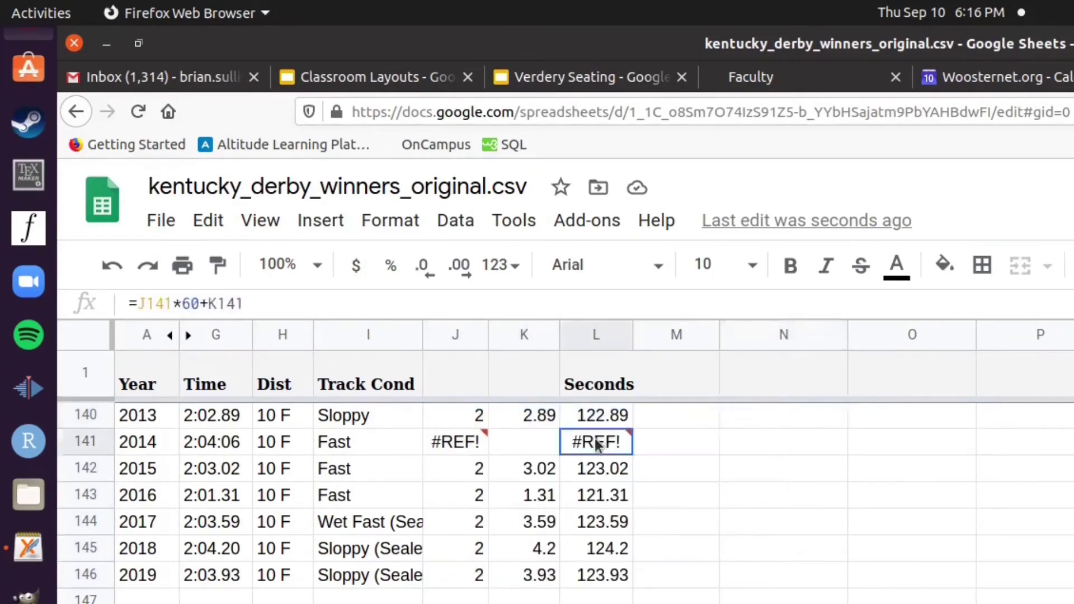
{"action": "mouse_move", "coordinate": [604, 450]}
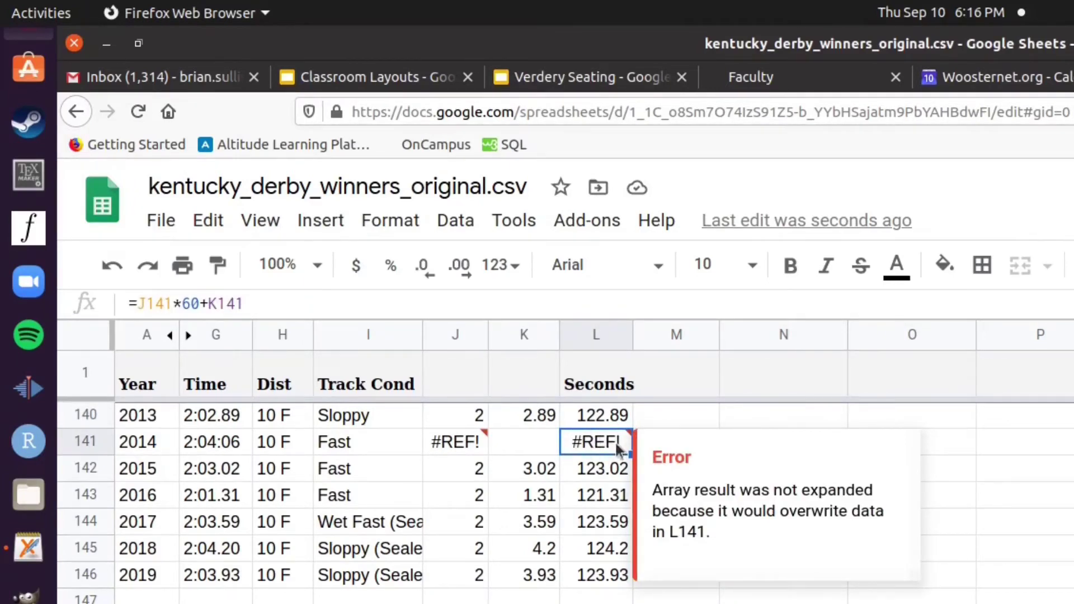
{"action": "double_click", "coordinate": [217, 443]}
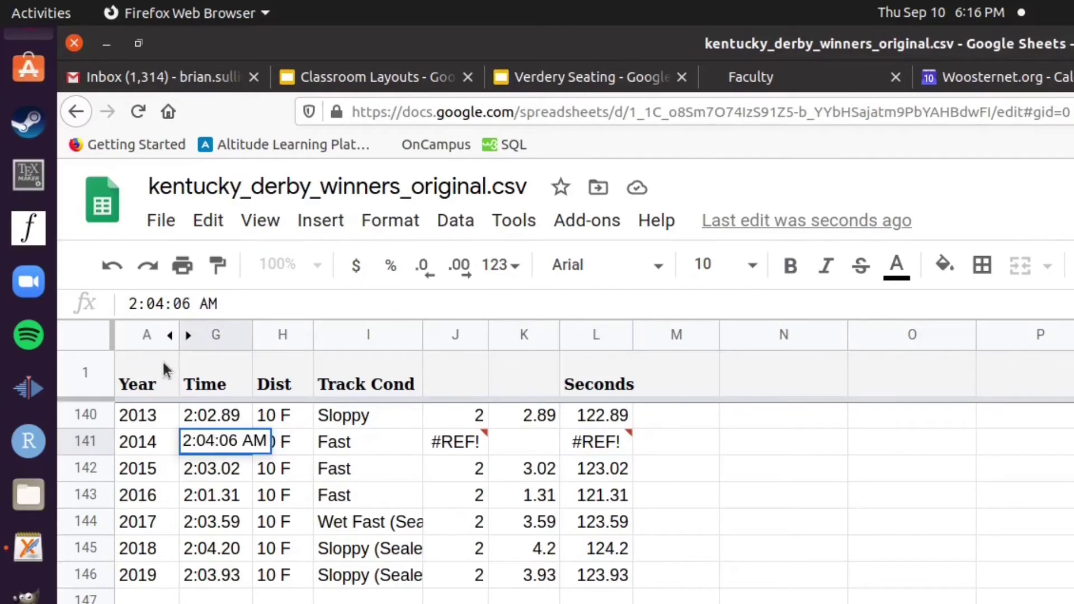
{"action": "left_click", "coordinate": [234, 303]}
{"action": "key", "text": "BackSpace"}
{"action": "key", "text": "BackSpace"}
{"action": "key", "text": "BackSpace"}
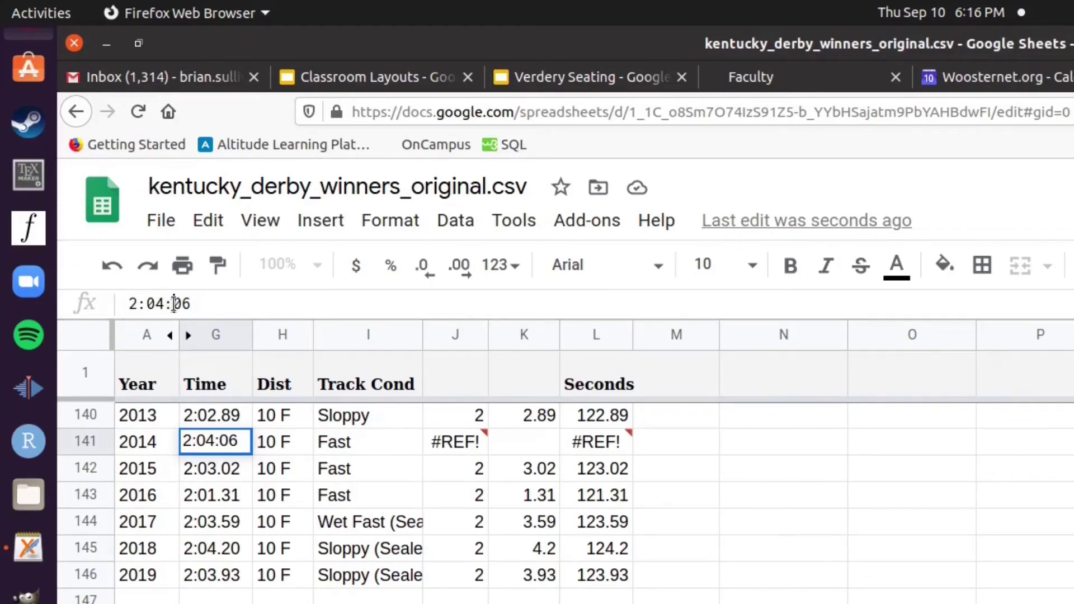
{"action": "key", "text": "BackSpace"}
{"action": "type", "text": "."}
{"action": "key", "text": "Return"}
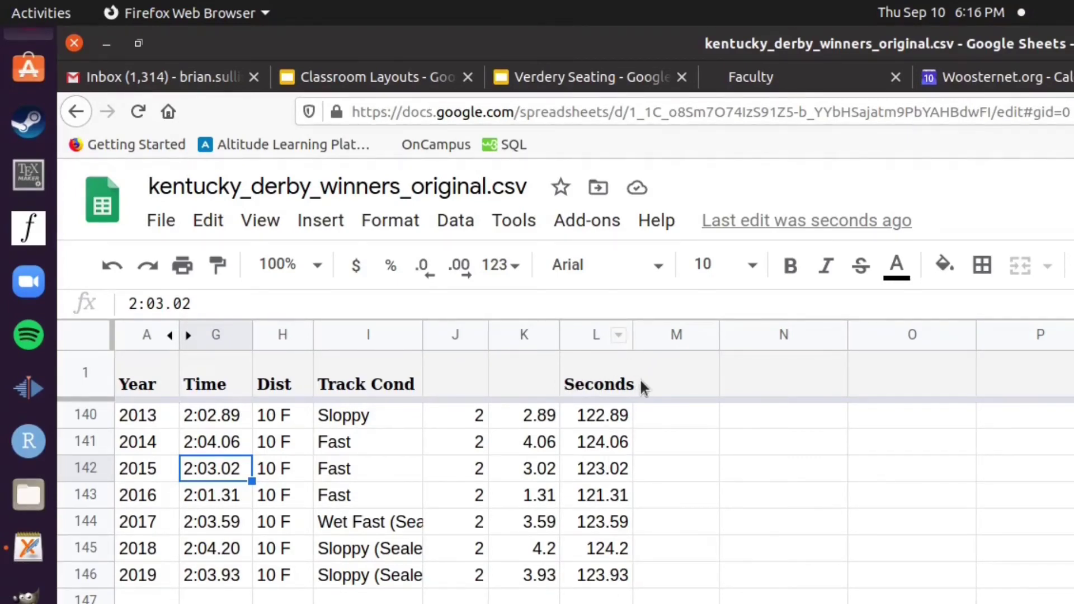
- Fit the Seconds column's width to its contents and hide the helper columns J and K
{"action": "double_click", "coordinate": [631, 332]}
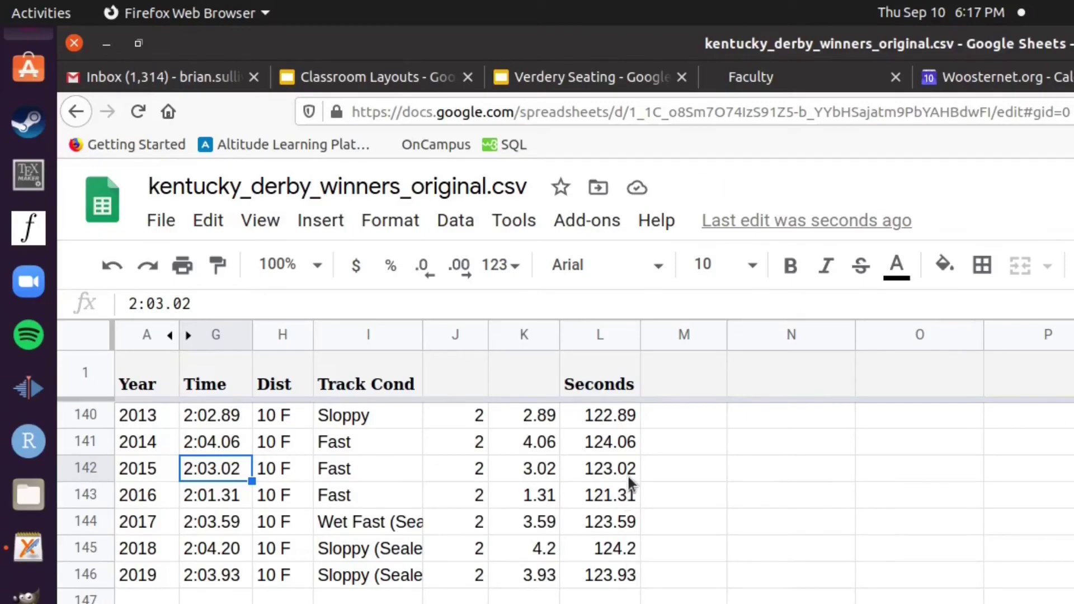
{"action": "scroll", "coordinate": [582, 386], "scroll_direction": "up", "scroll_amount": 20}
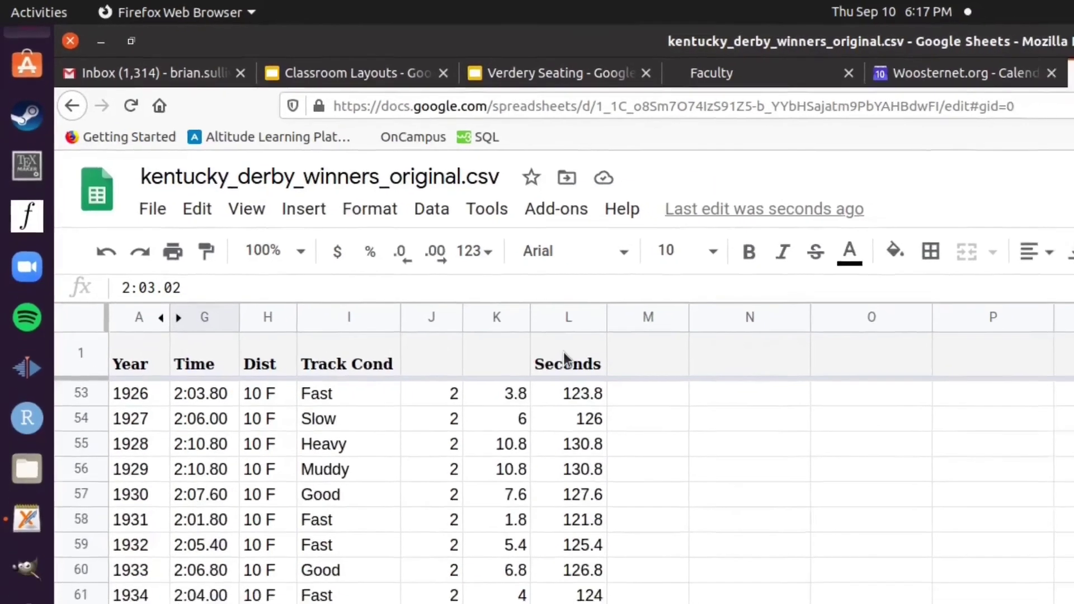
{"action": "scroll", "coordinate": [563, 351], "scroll_direction": "up", "scroll_amount": 15}
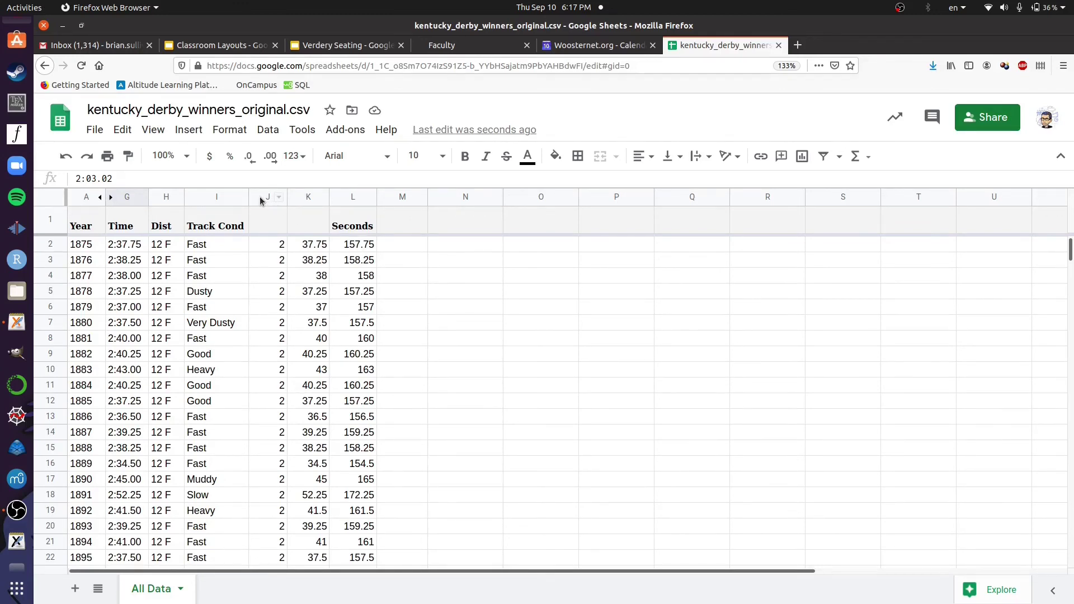
{"action": "left_click_drag", "start_coordinate": [264, 201], "coordinate": [303, 197]}
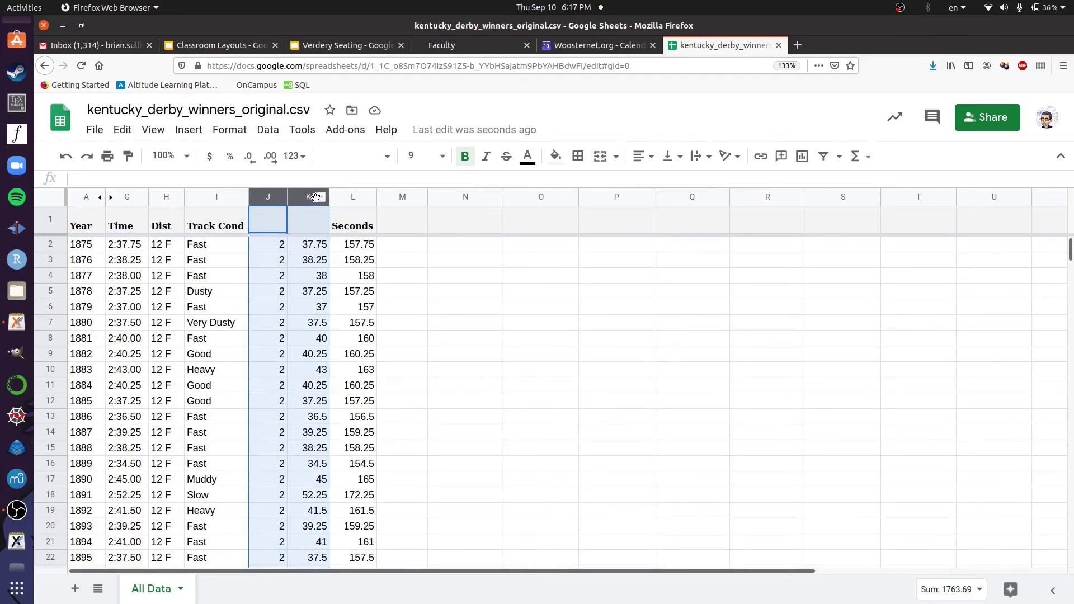
{"action": "right_click", "coordinate": [307, 199]}
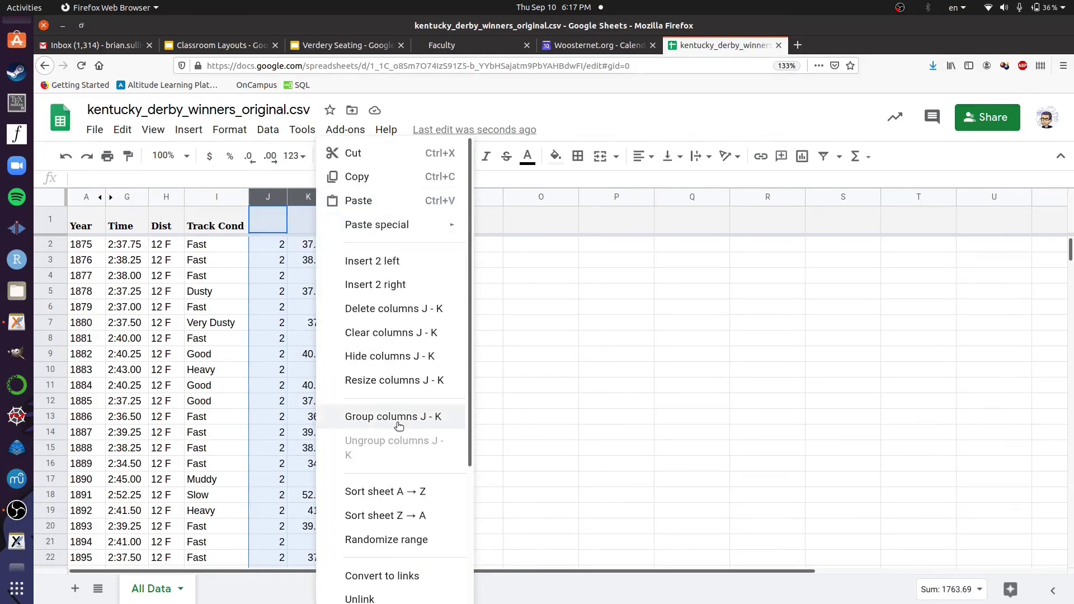
{"action": "scroll", "coordinate": [392, 414], "scroll_direction": "down", "scroll_amount": 2}
{"action": "left_click", "coordinate": [391, 253]}
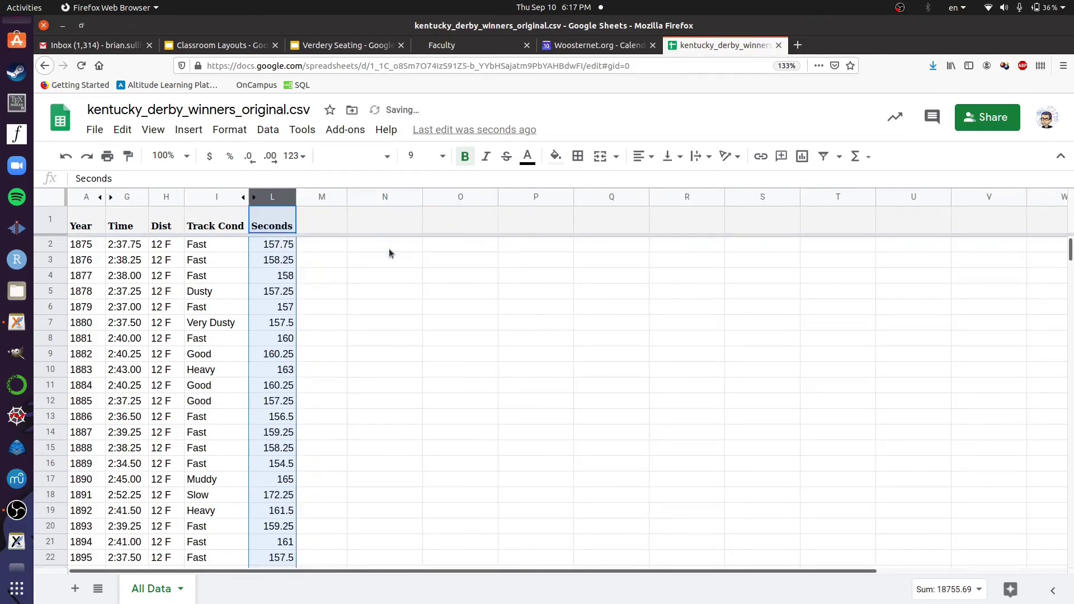